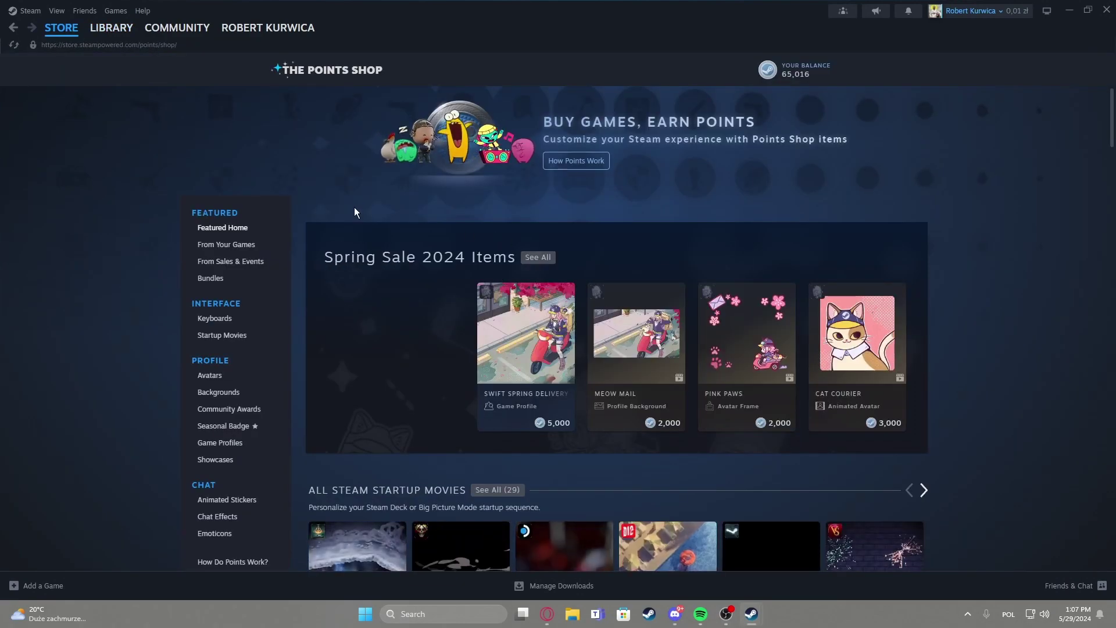
pyautogui.scroll(-2, 325, 252)
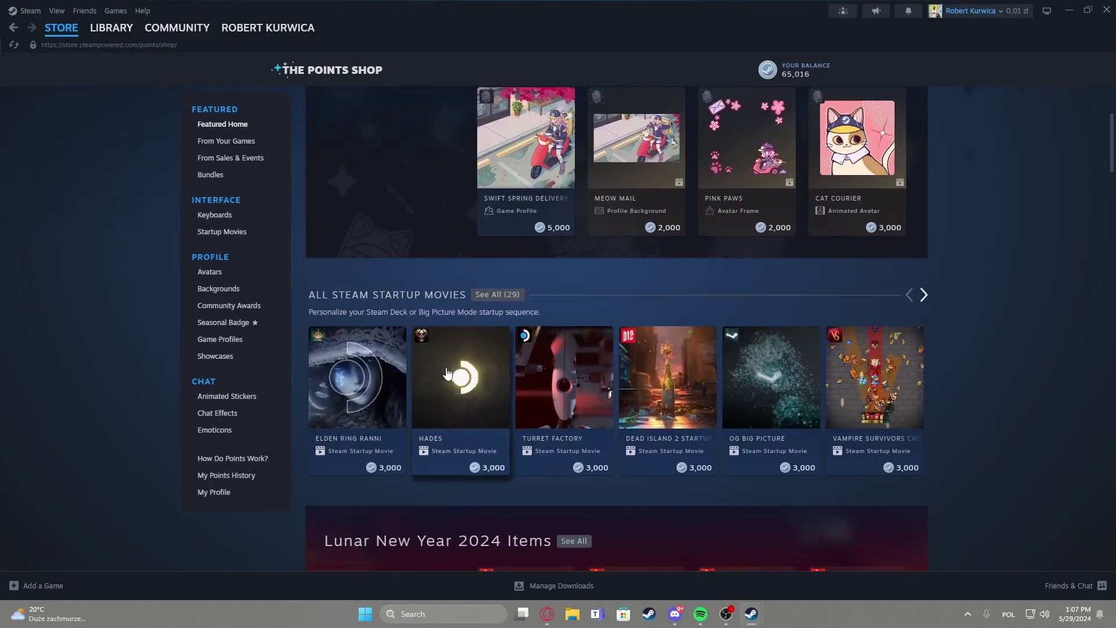
pyautogui.scroll(2, 500, 355)
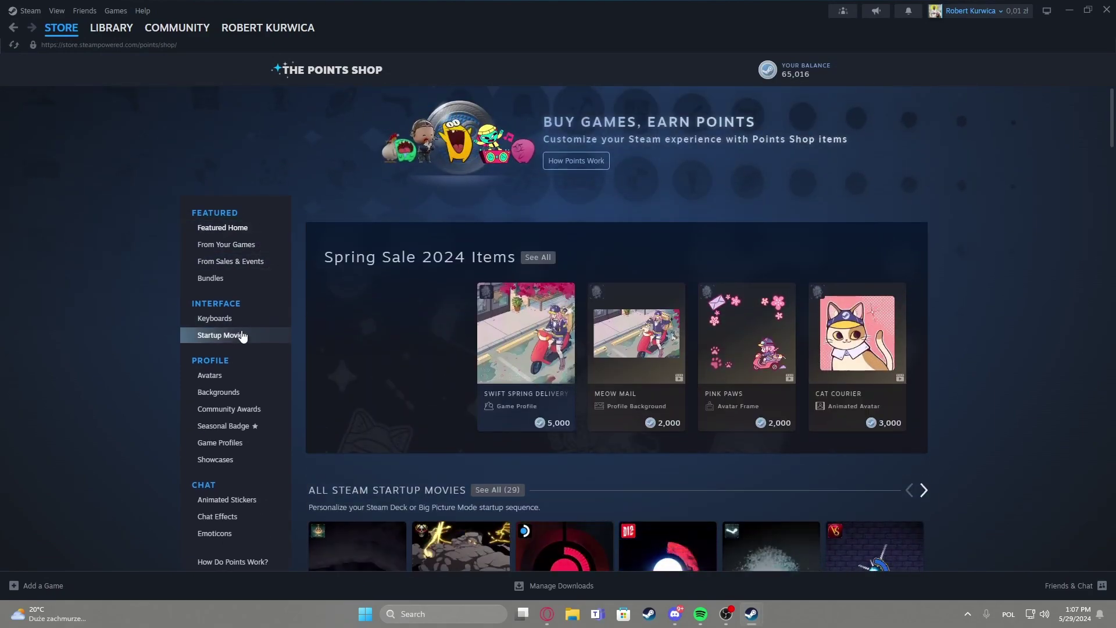
# Step: Browse the Points Shop's Keyboards, Startup Movies and animated Avatars categories in turn
pyautogui.click(215, 319)
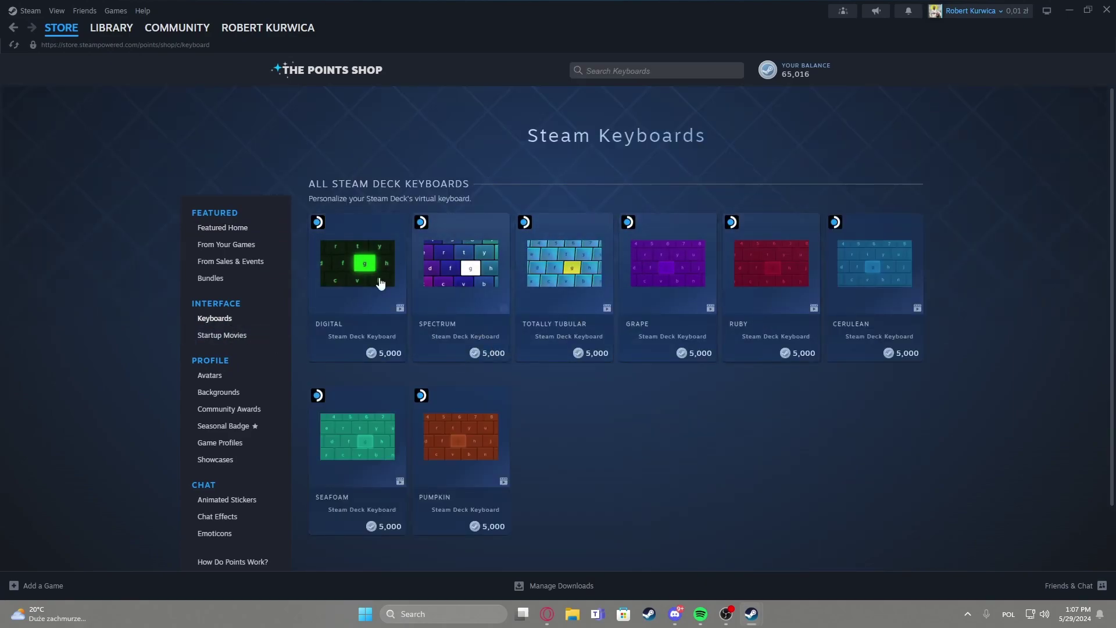
pyautogui.click(222, 335)
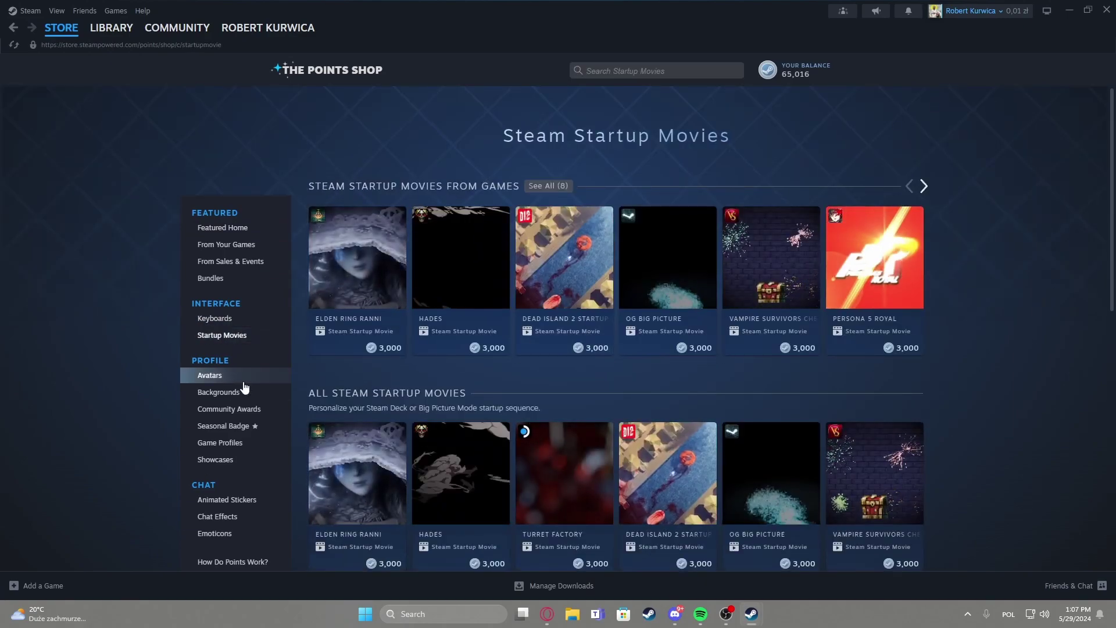
pyautogui.click(233, 375)
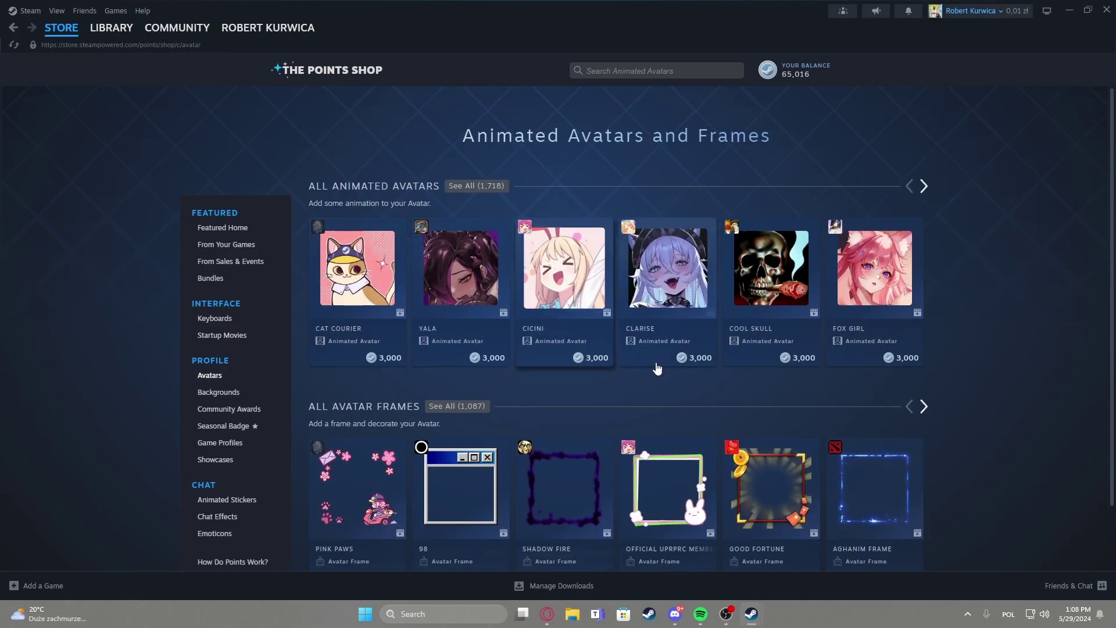
pyautogui.scroll(-1, 349, 348)
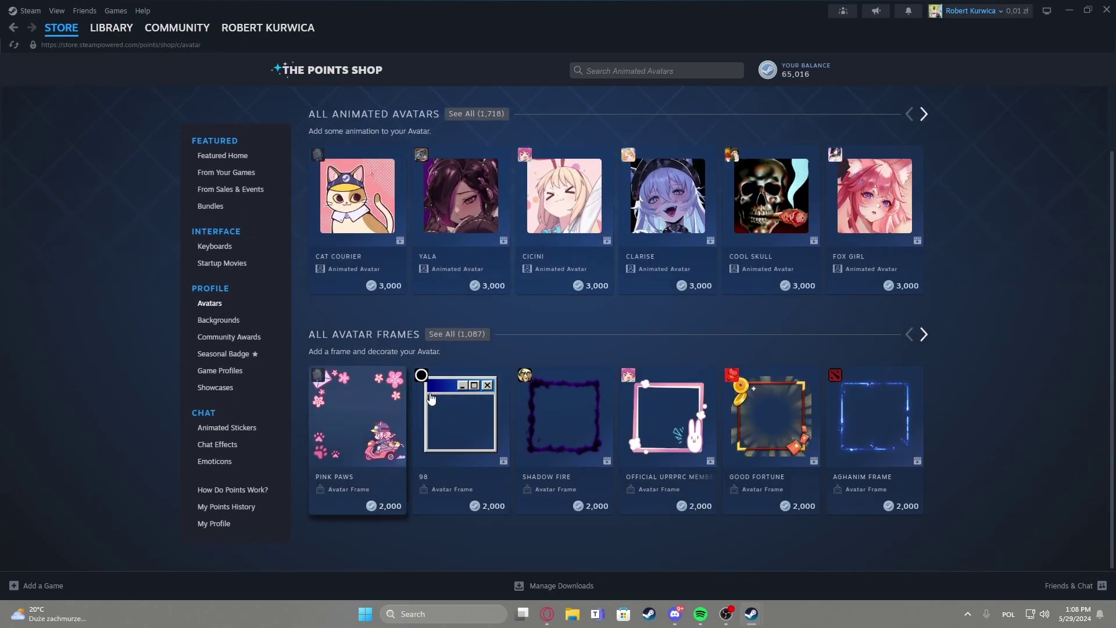
# Step: Browse Profile Backgrounds, Community Awards, Seasonal Badge, Game Profiles, Showcases, Animated Stickers and Chat Effects
pyautogui.click(227, 326)
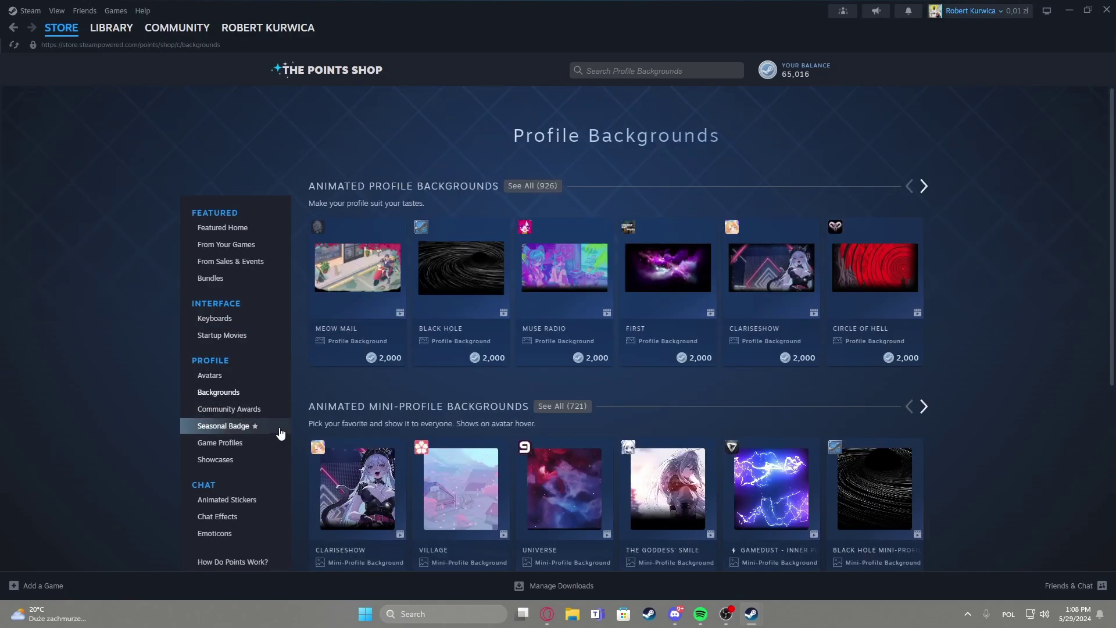
pyautogui.scroll(-1, 257, 358)
pyautogui.click(235, 353)
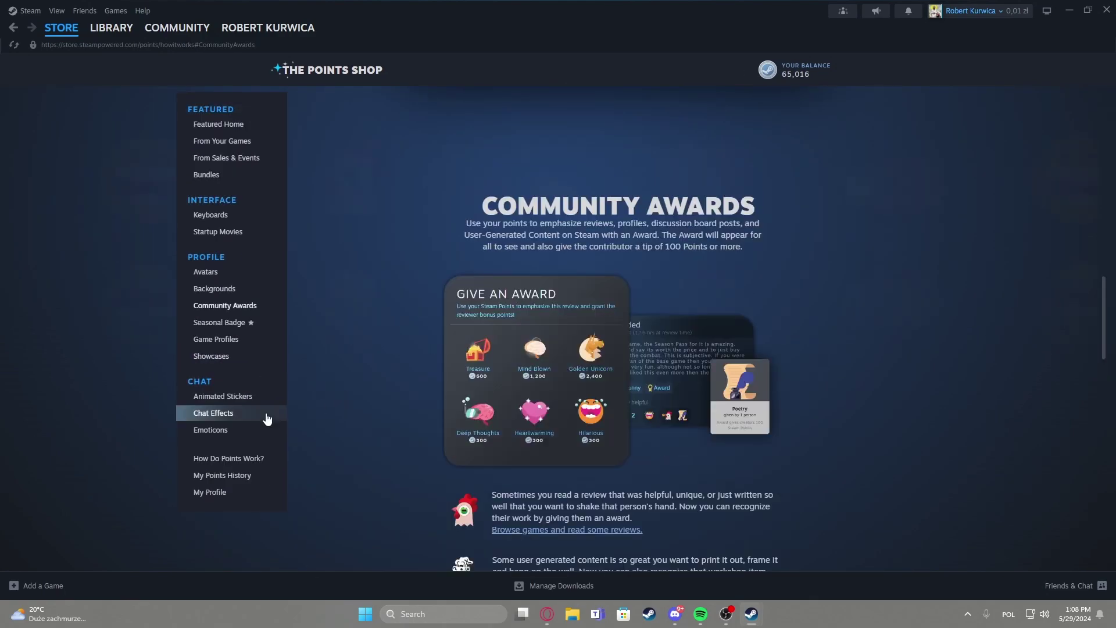
pyautogui.scroll(-4, 223, 338)
pyautogui.click(231, 323)
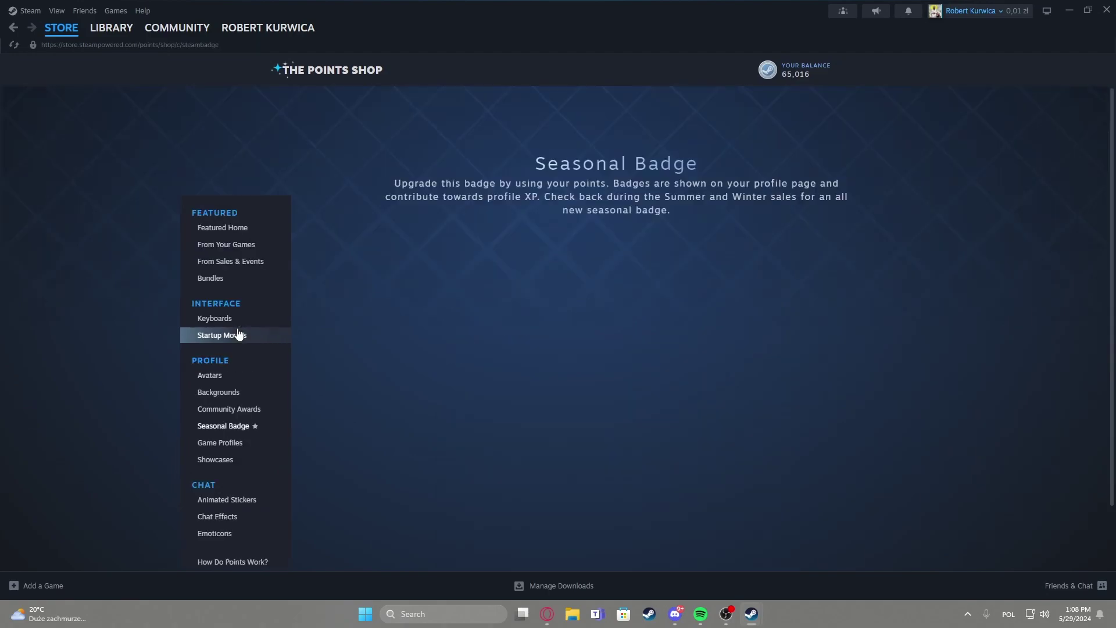
pyautogui.scroll(-2, 222, 373)
pyautogui.click(224, 338)
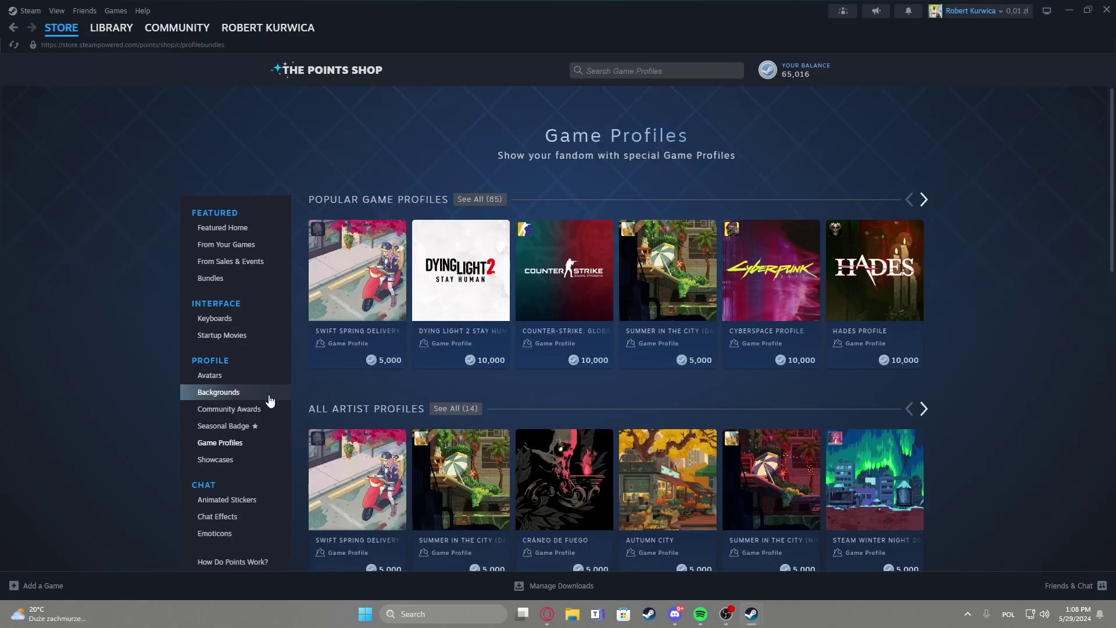
pyautogui.scroll(-3, 186, 295)
pyautogui.click(235, 356)
pyautogui.scroll(-3, 232, 394)
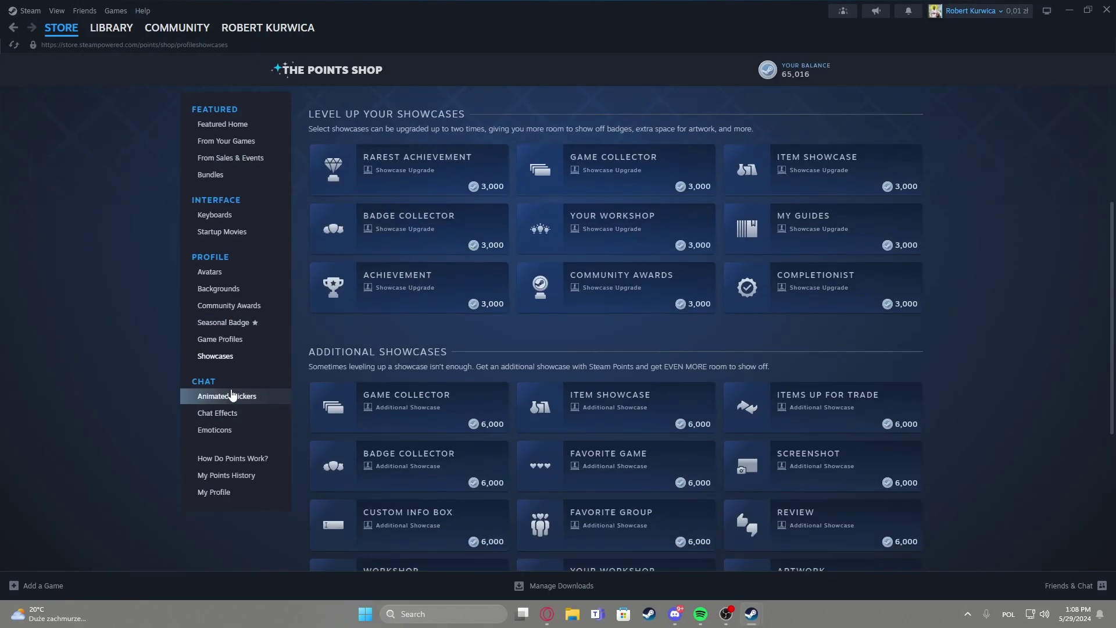
pyautogui.click(244, 398)
pyautogui.scroll(-2, 224, 453)
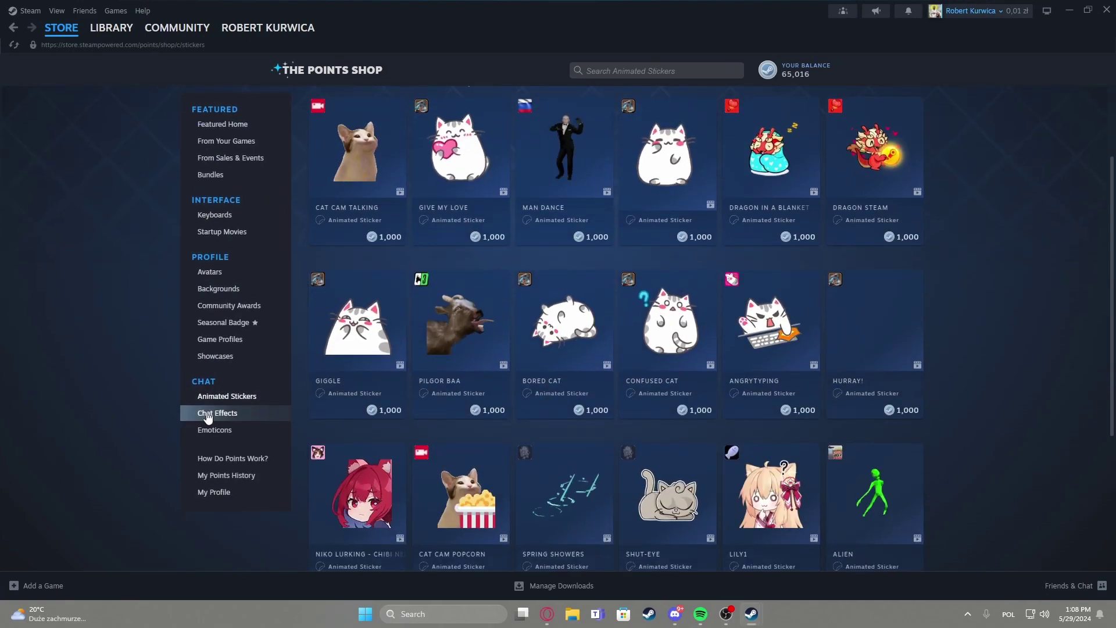
pyautogui.click(228, 412)
pyautogui.scroll(-1, 228, 497)
pyautogui.click(226, 483)
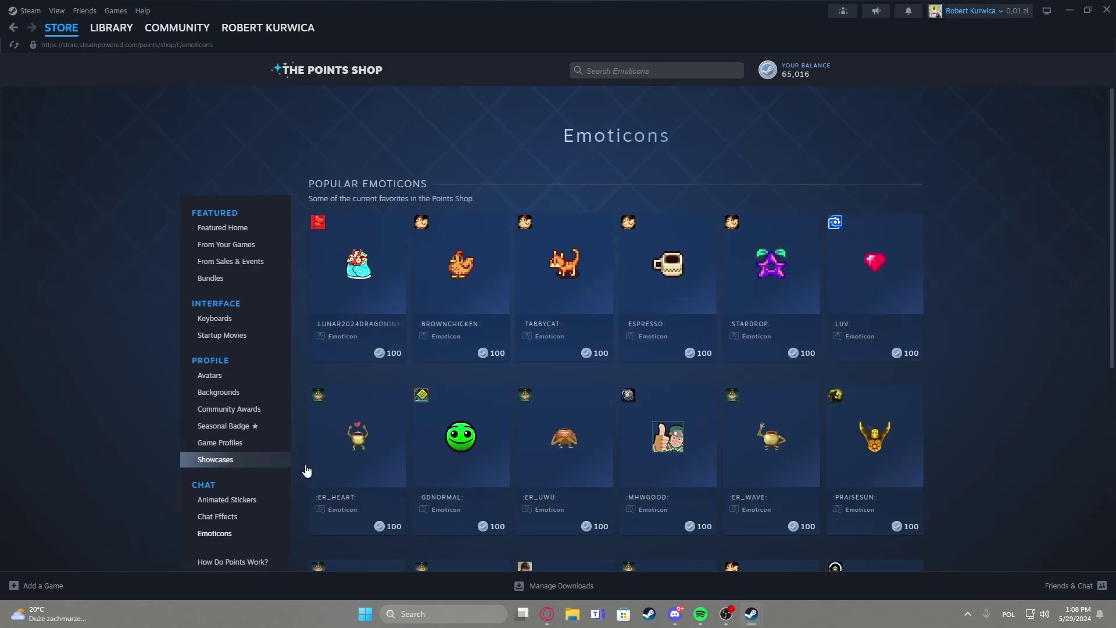
pyautogui.scroll(-2, 175, 459)
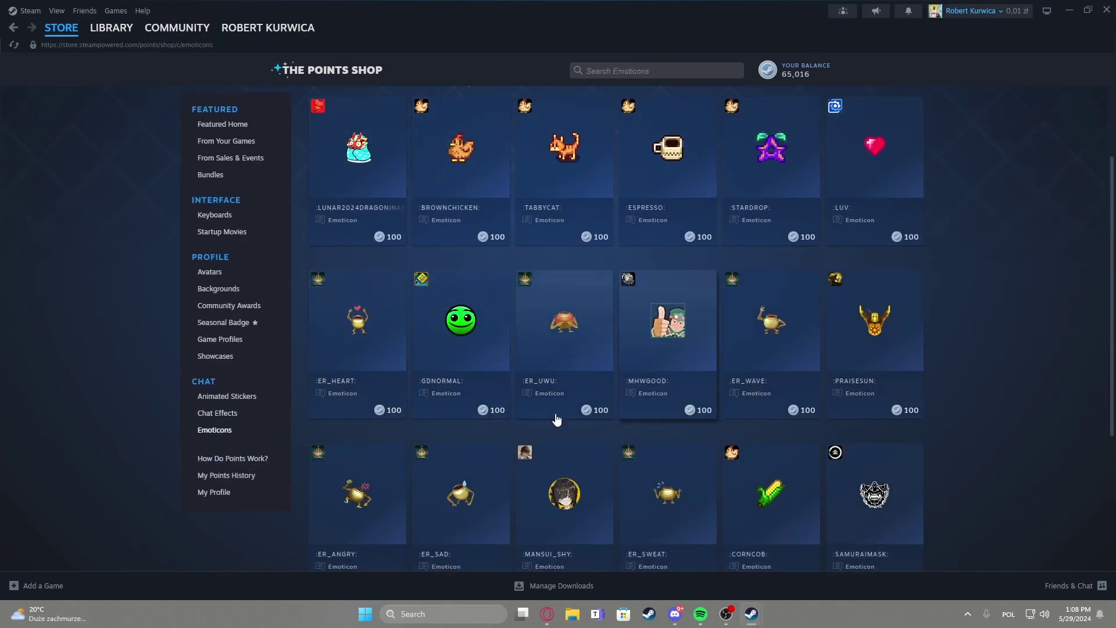
pyautogui.scroll(2, 707, 201)
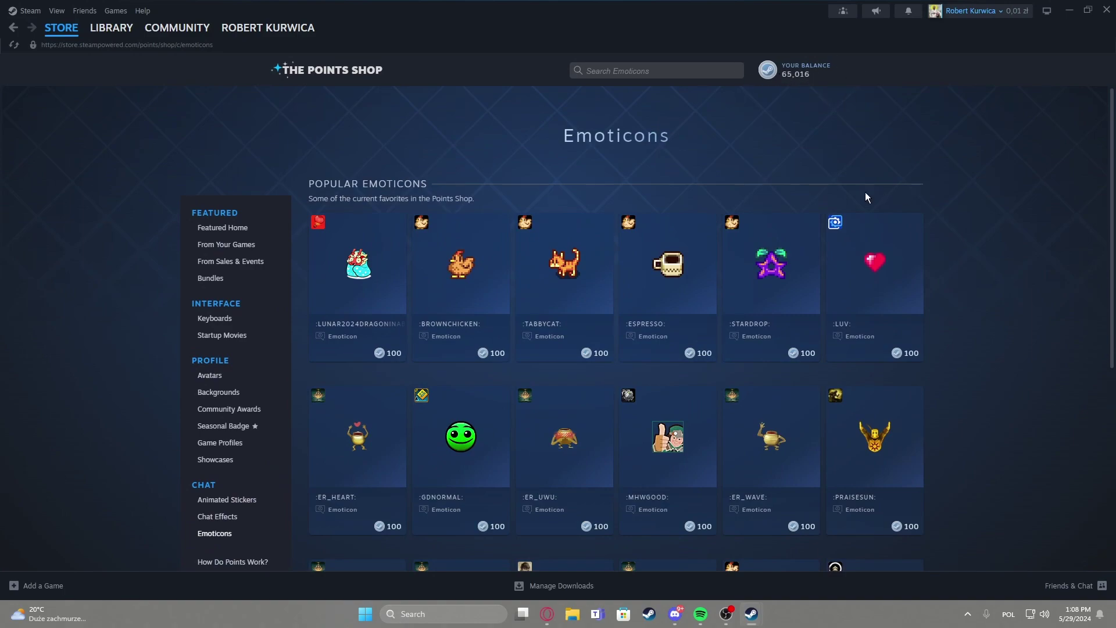
pyautogui.scroll(-3, 722, 354)
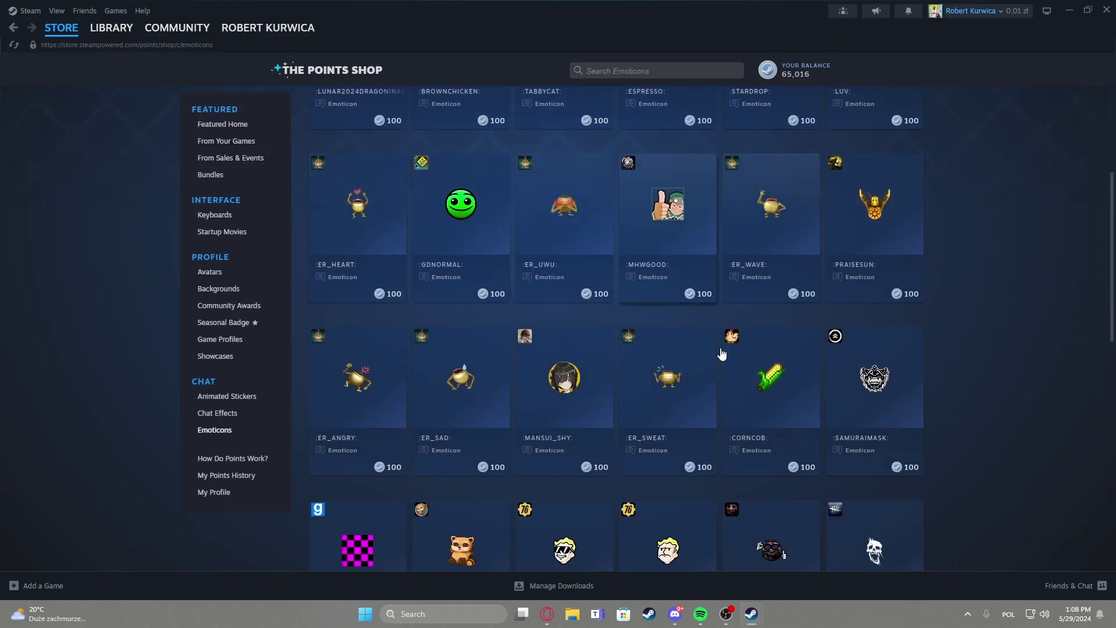
pyautogui.scroll(-4, 653, 301)
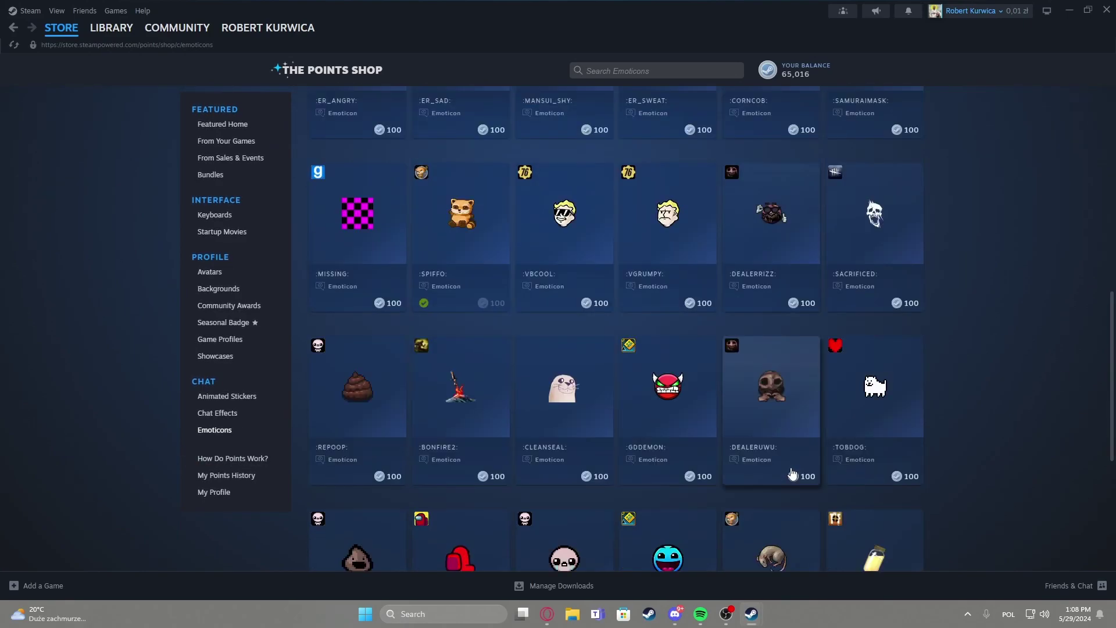
pyautogui.scroll(-2, 877, 423)
pyautogui.scroll(-5, 962, 408)
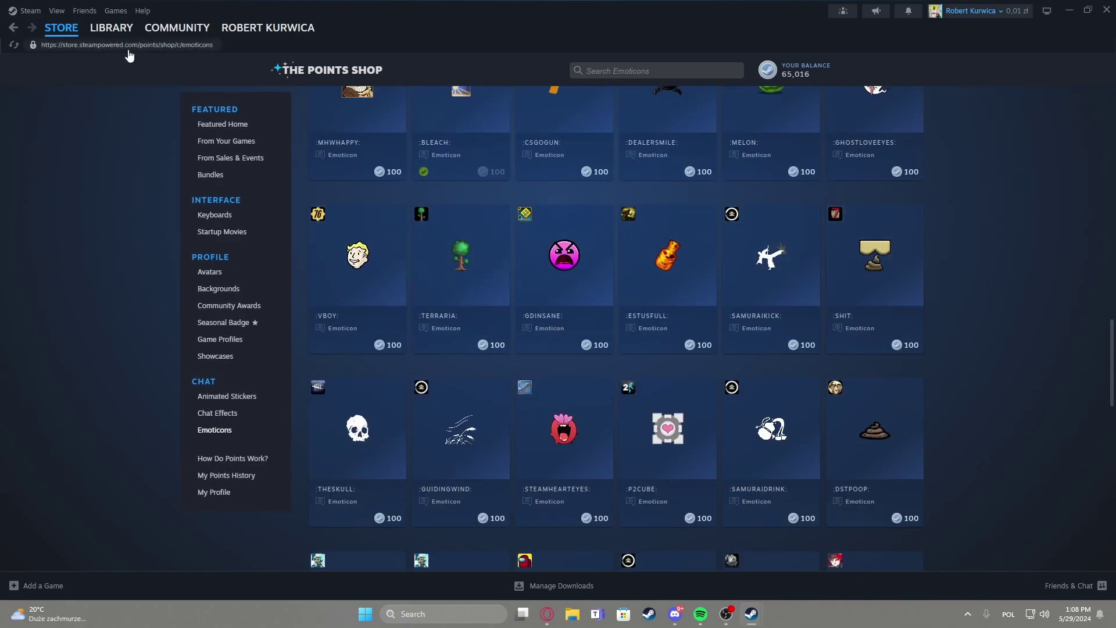